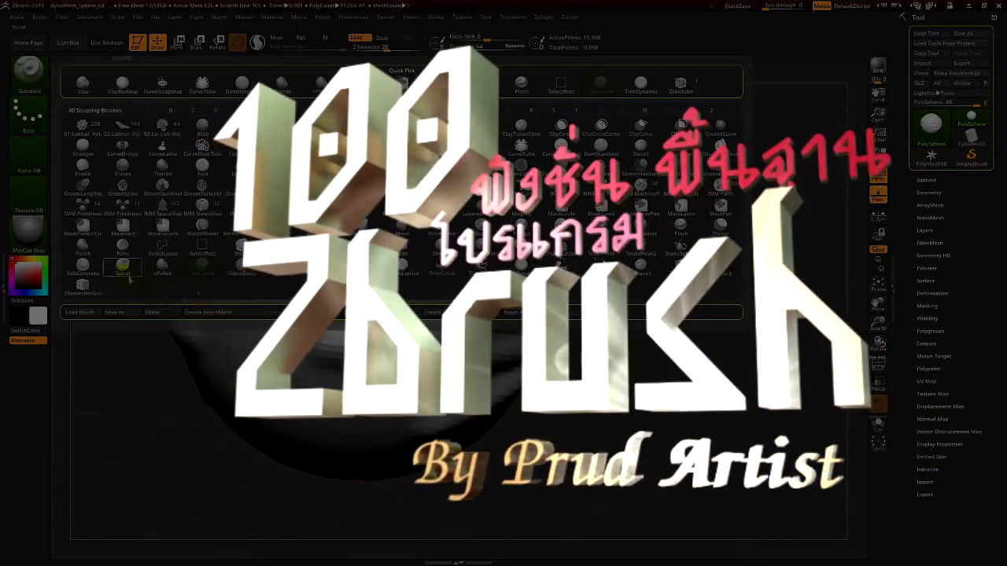
Step: Close the 3D Sculpting Brushes library popup to get back to the canvas
click(123, 266)
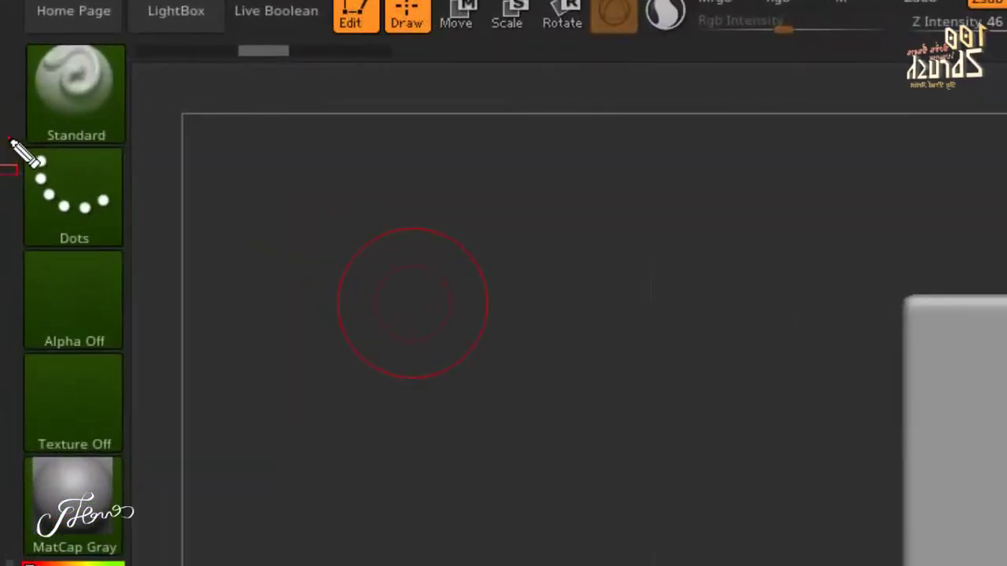
Step: Browse the Strokes popup of stroke types, then close it leaving Dots selected
drag(9, 139, 142, 265)
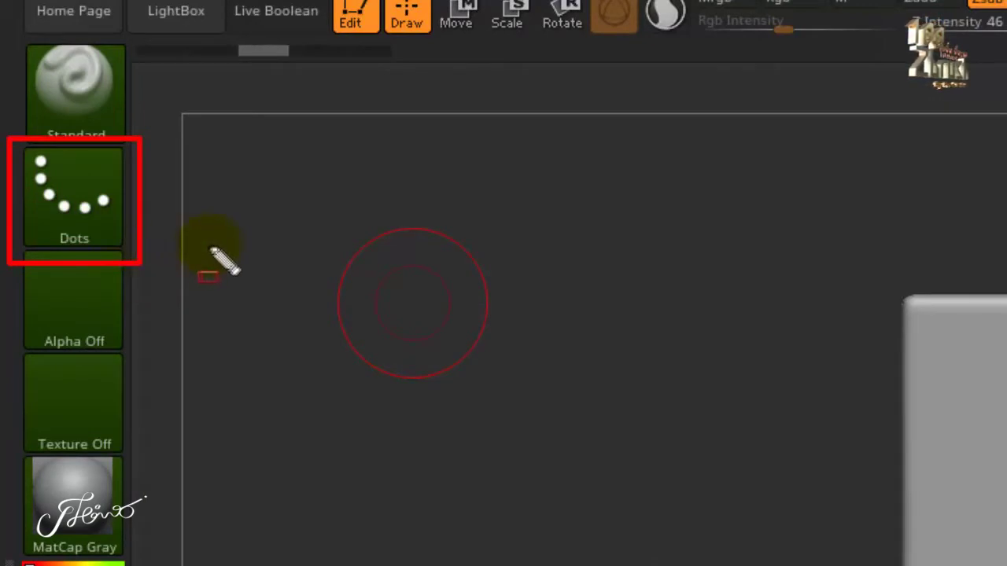
drag(297, 249, 143, 222)
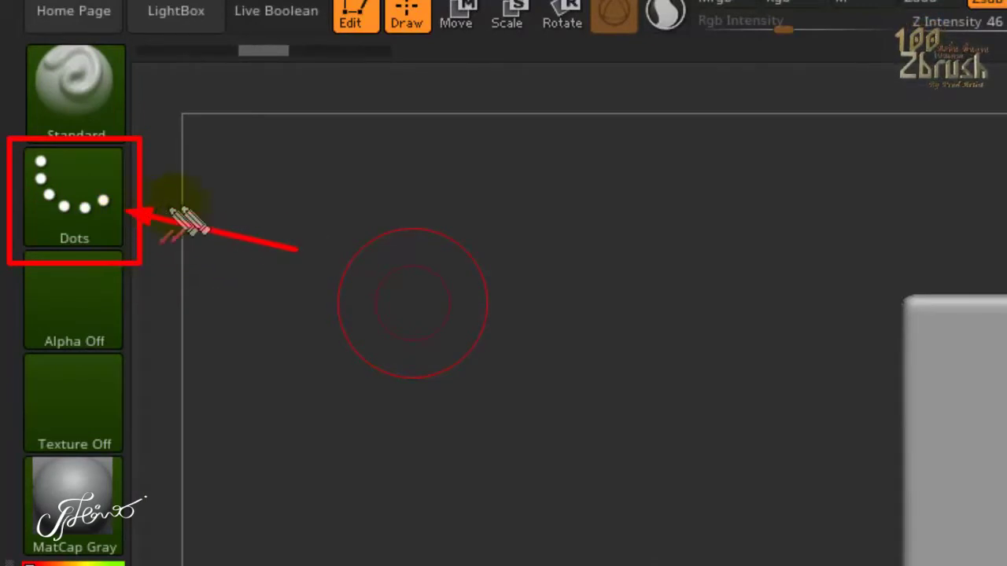
key(Escape)
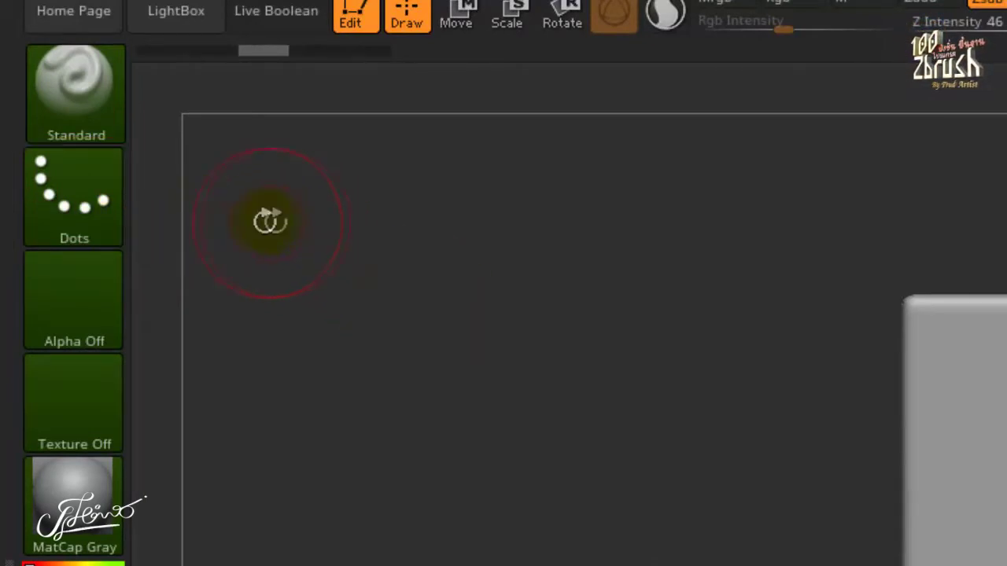
click(71, 198)
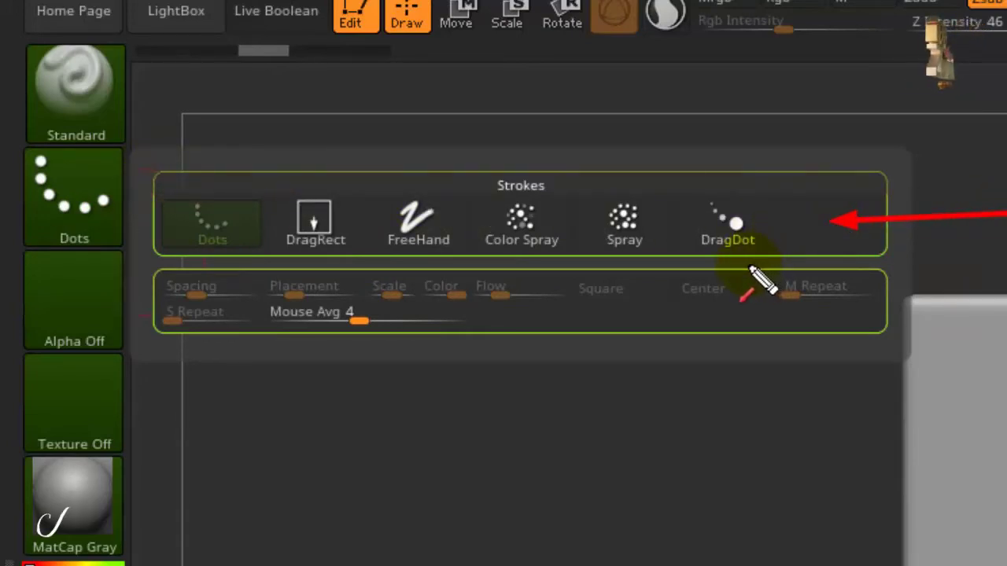
mouse_move(139, 164)
mouse_down()
mouse_move(583, 252)
mouse_move(846, 268)
mouse_up()
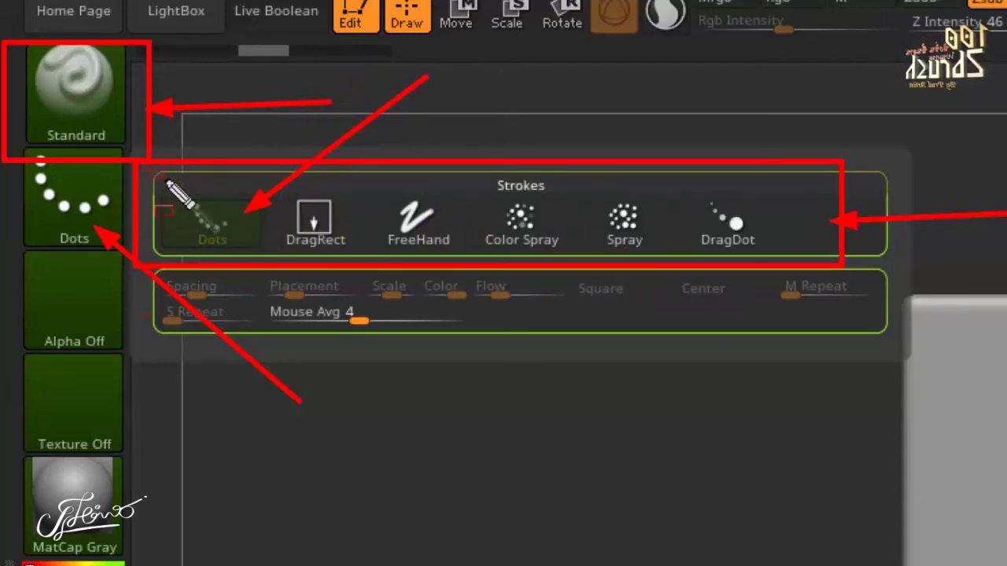
click(213, 228)
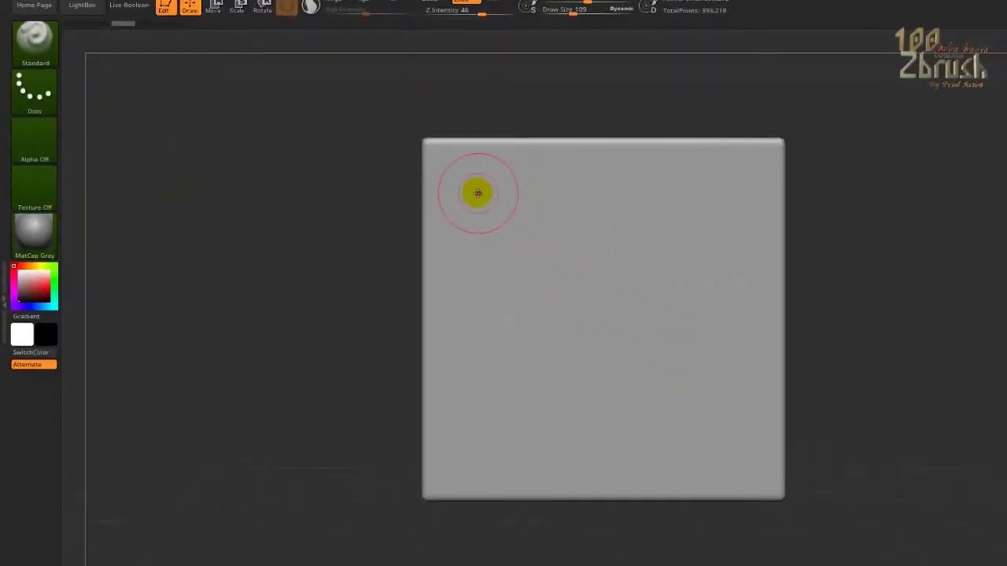
Step: Drag a thick raised Z with the Dots stroke across the upper face, then zoom in on it
mouse_move(465, 191)
mouse_down()
mouse_move(742, 180)
mouse_move(692, 216)
mouse_move(465, 274)
mouse_move(722, 285)
mouse_up()
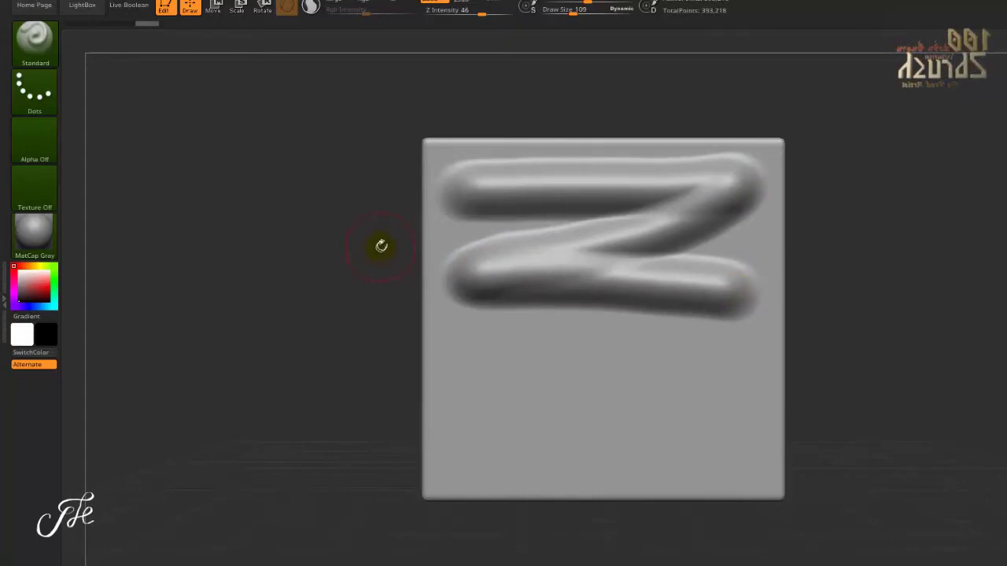
mouse_move(346, 240)
alt+mouse_down()
mouse_move(261, 277)
mouse_move(317, 275)
mouse_move(283, 184)
alt+mouse_up()
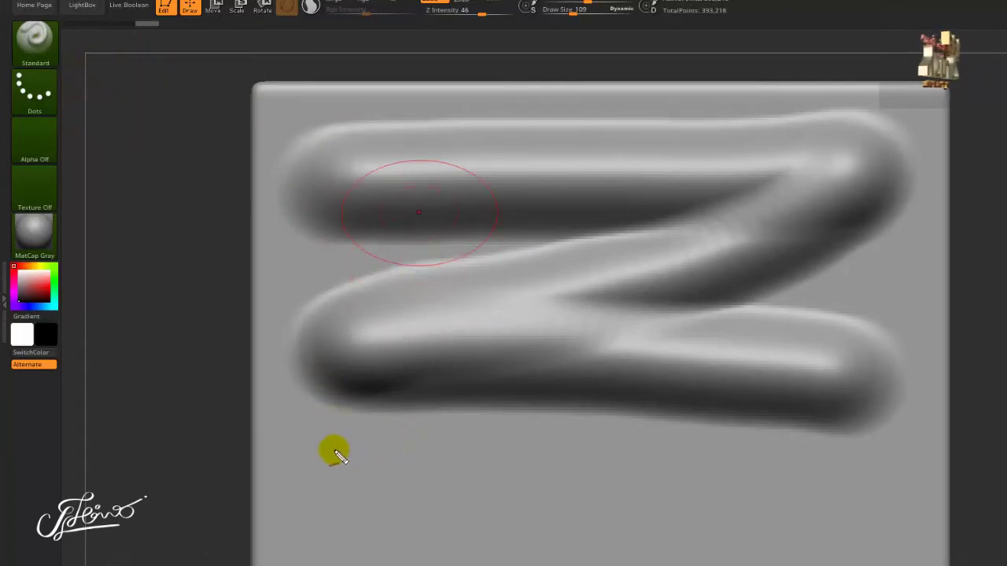
drag(393, 492, 339, 454)
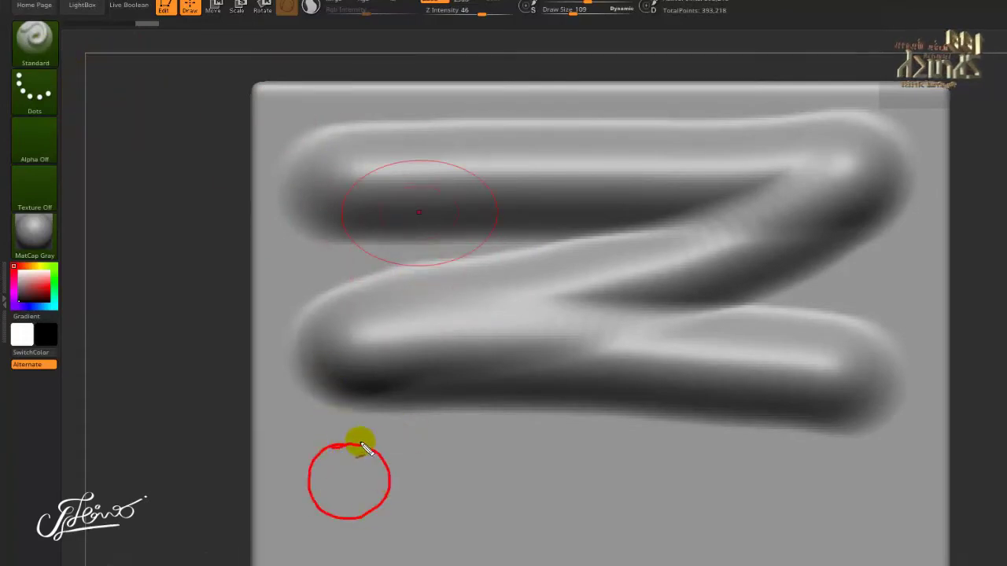
mouse_move(377, 534)
mouse_down()
mouse_move(337, 461)
mouse_move(373, 508)
mouse_move(414, 454)
mouse_move(441, 509)
mouse_up()
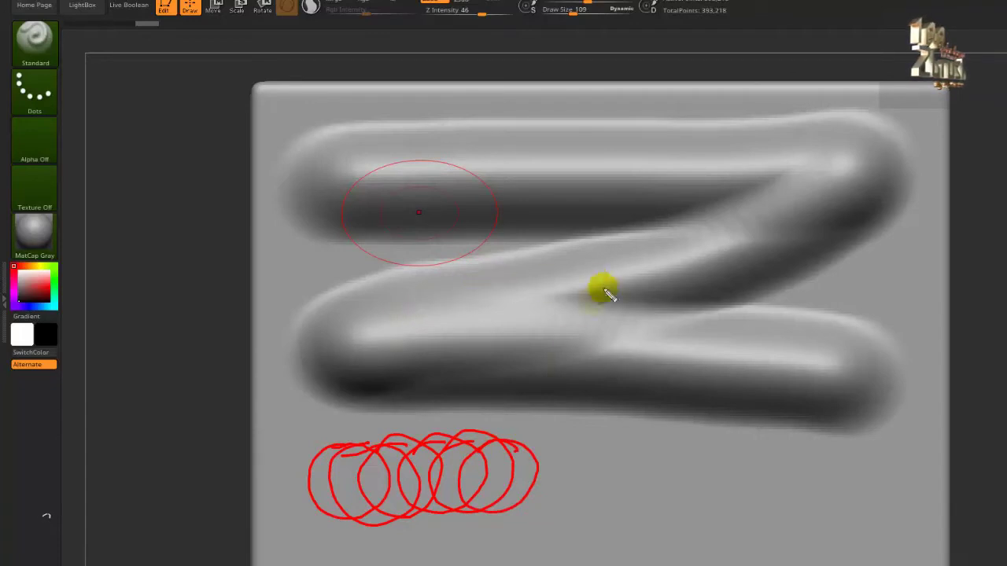
drag(557, 454, 568, 448)
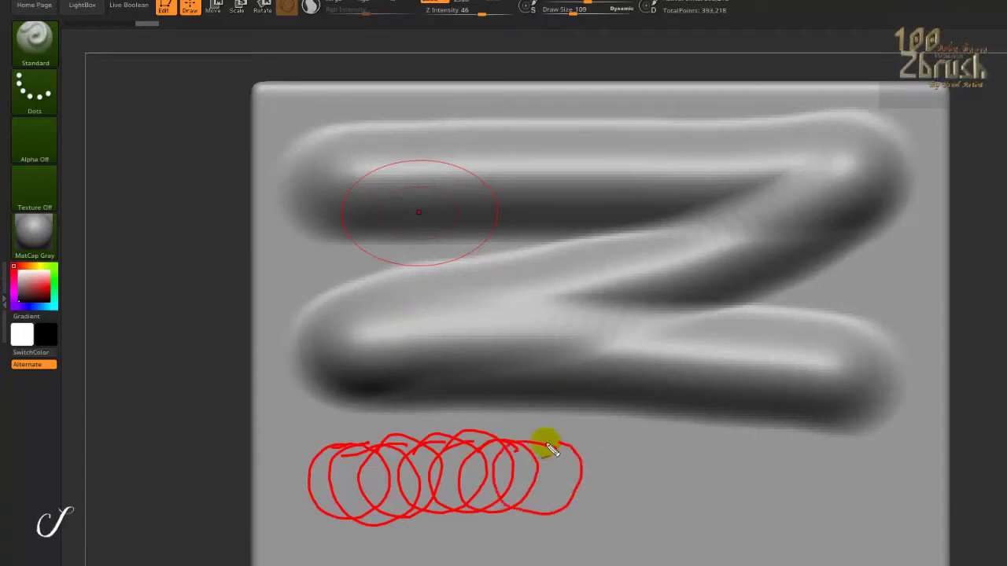
drag(561, 516, 549, 462)
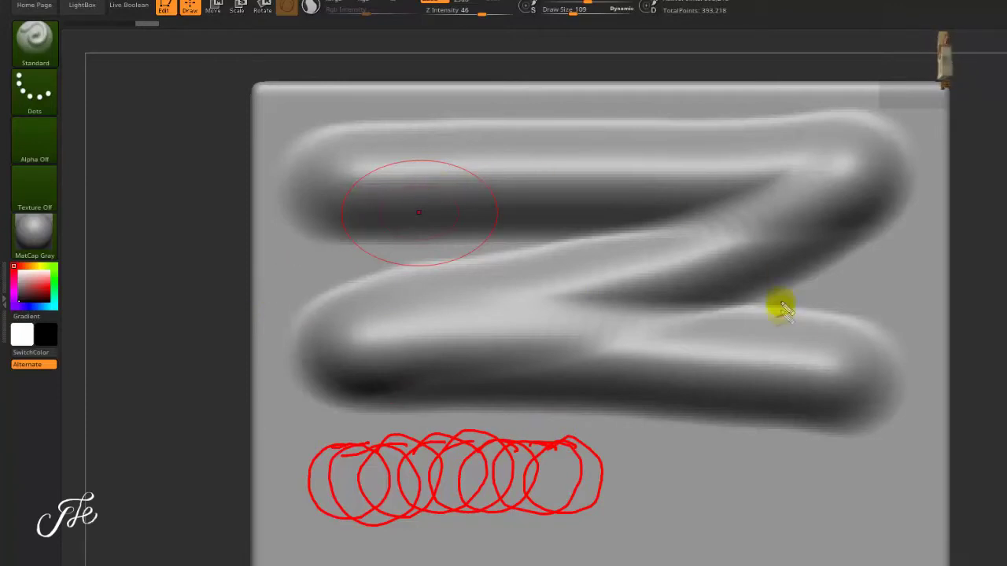
drag(788, 319, 794, 316)
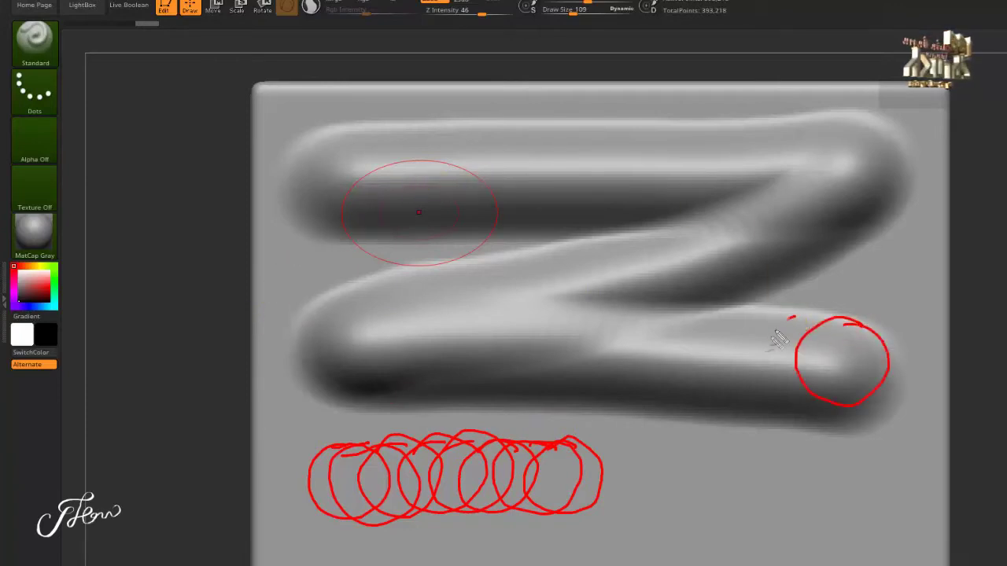
mouse_move(724, 302)
mouse_down()
mouse_move(697, 319)
mouse_move(679, 387)
mouse_up()
drag(684, 308, 607, 337)
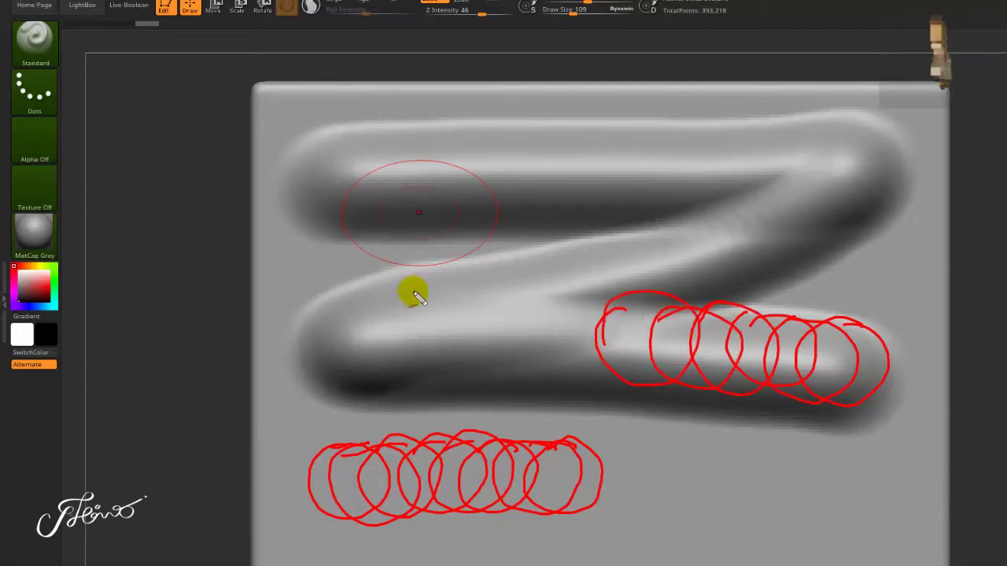
key(Escape)
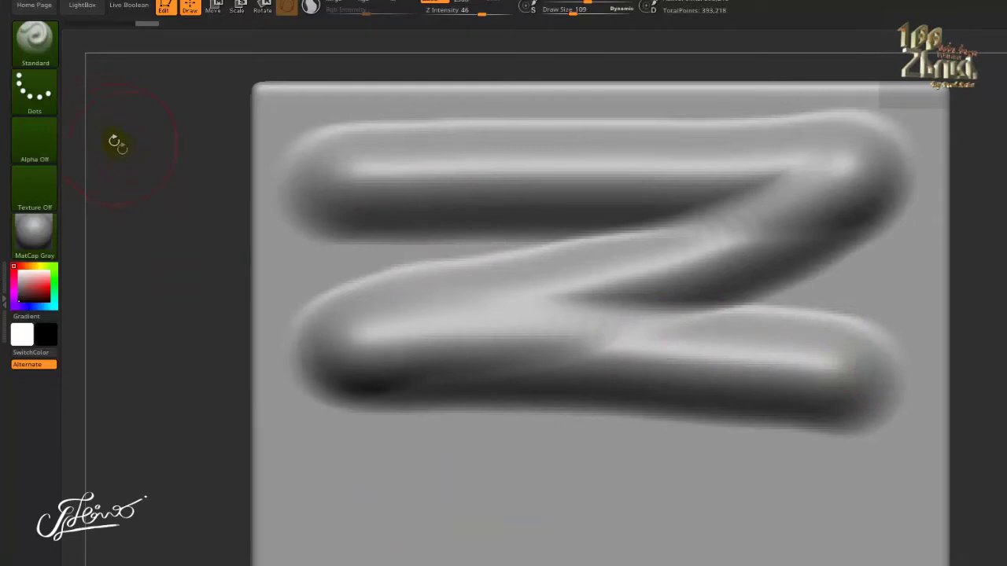
Step: Reopen the Strokes popup and pick DragRect to replace Dots
click(30, 91)
mouse_move(239, 252)
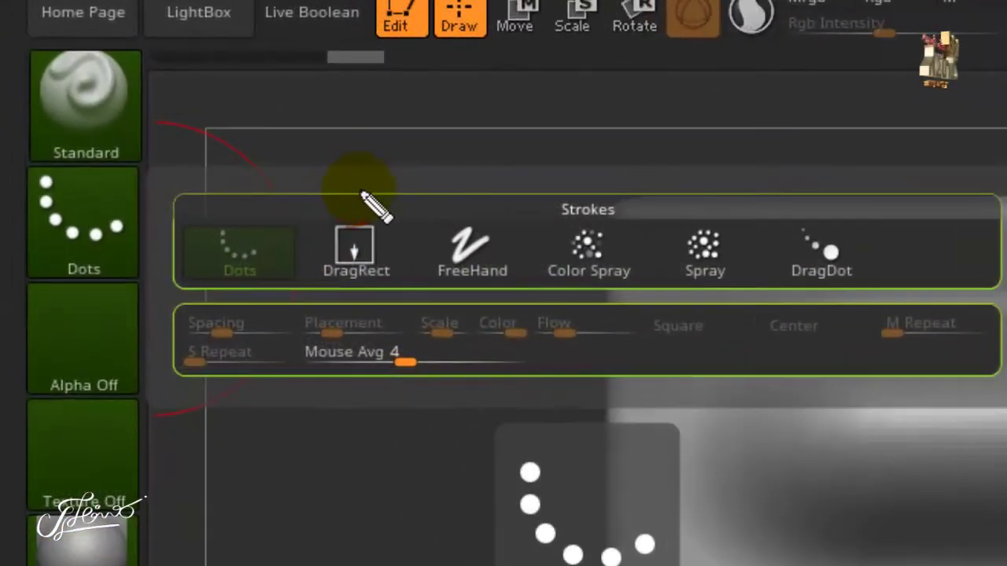
drag(291, 193, 411, 302)
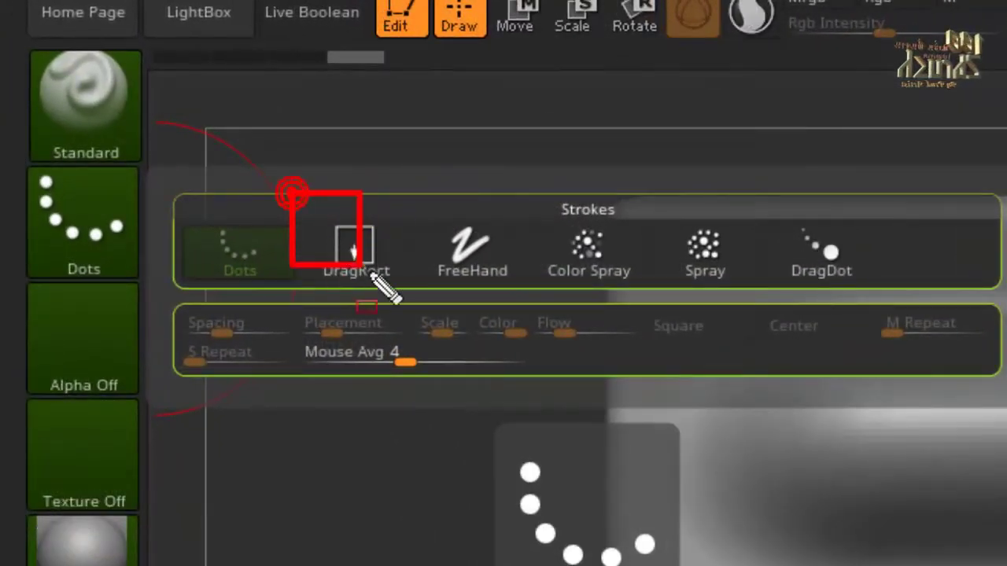
drag(501, 120, 408, 220)
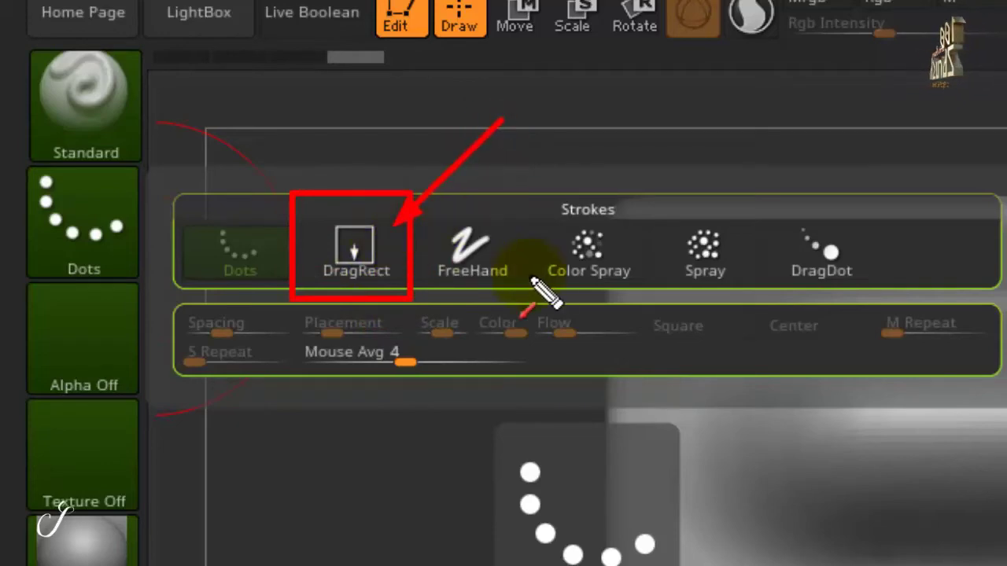
key(Escape)
click(356, 251)
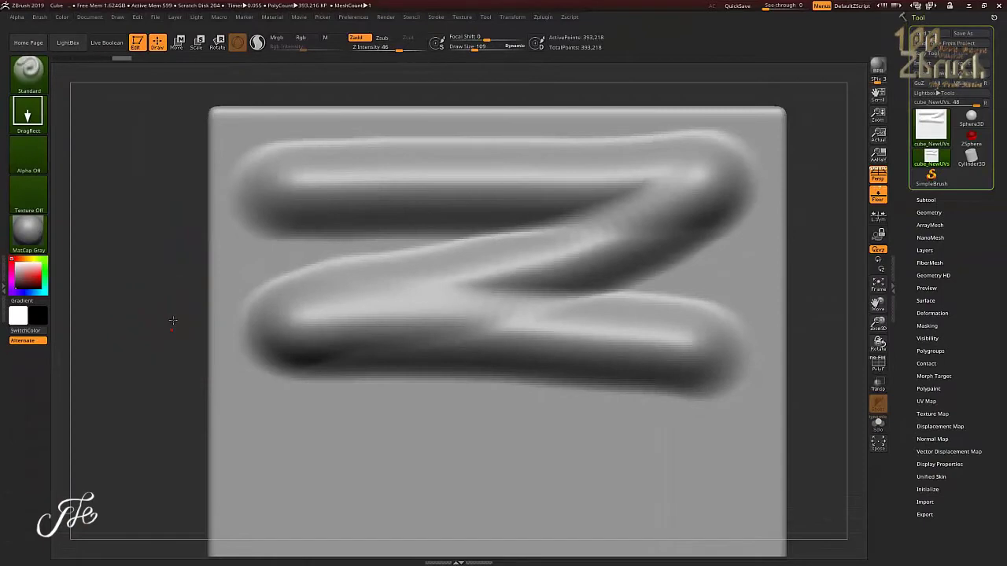
Step: Stamp a round DragRect dome below the Z, then rotate the cube to a blank face
alt+drag(173, 320, 191, 265)
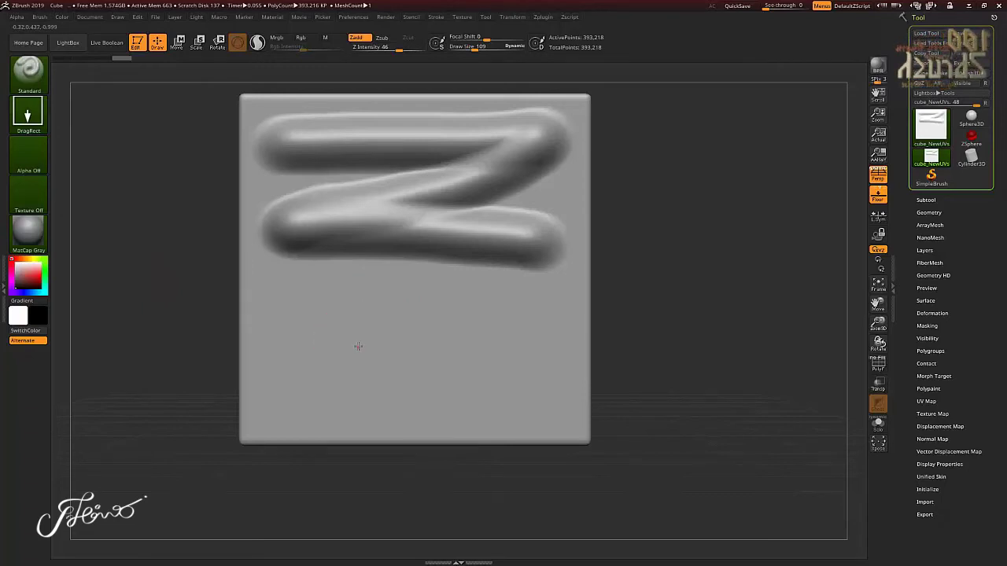
drag(357, 324, 360, 272)
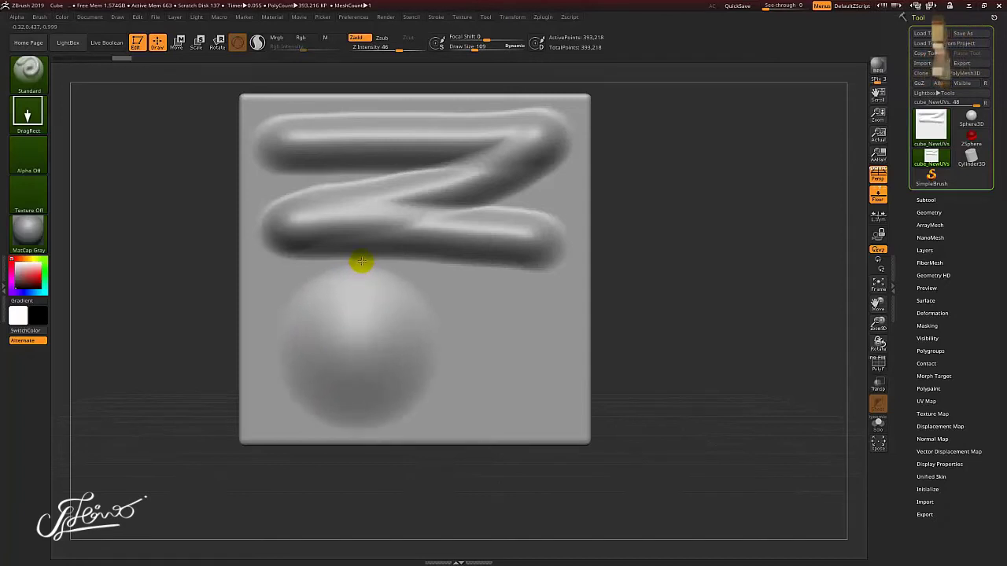
drag(183, 292, 182, 289)
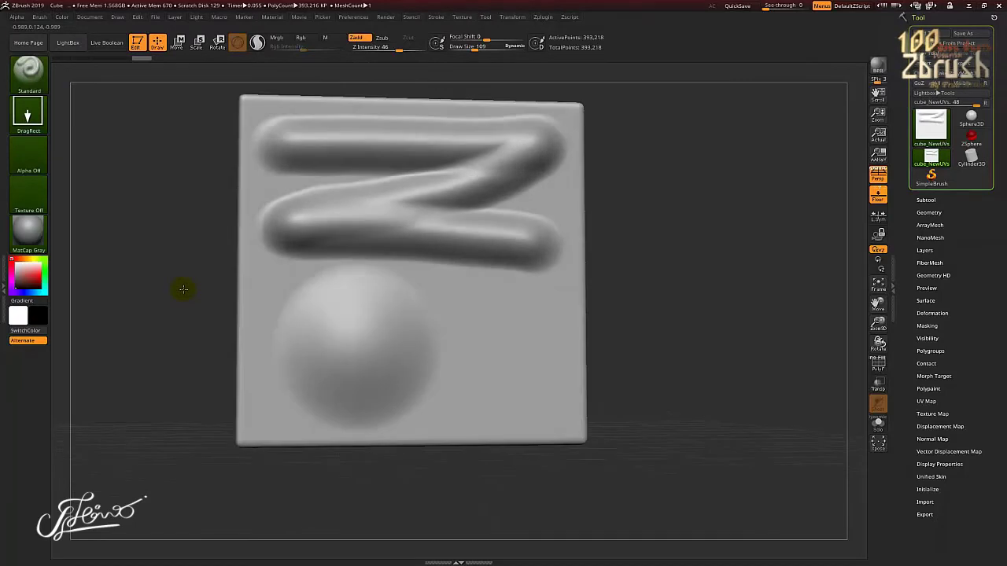
drag(183, 290, 170, 226)
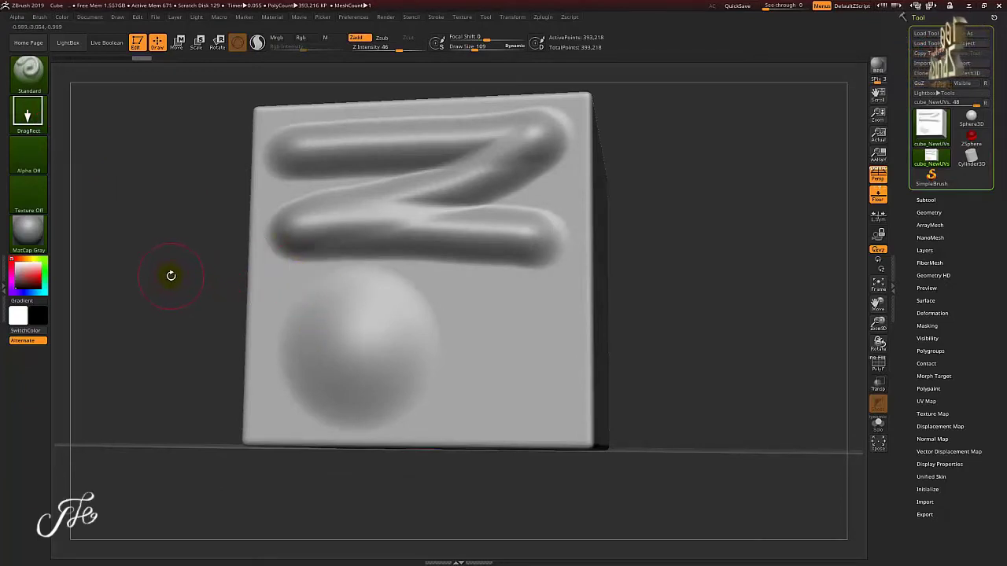
drag(193, 290, 256, 301)
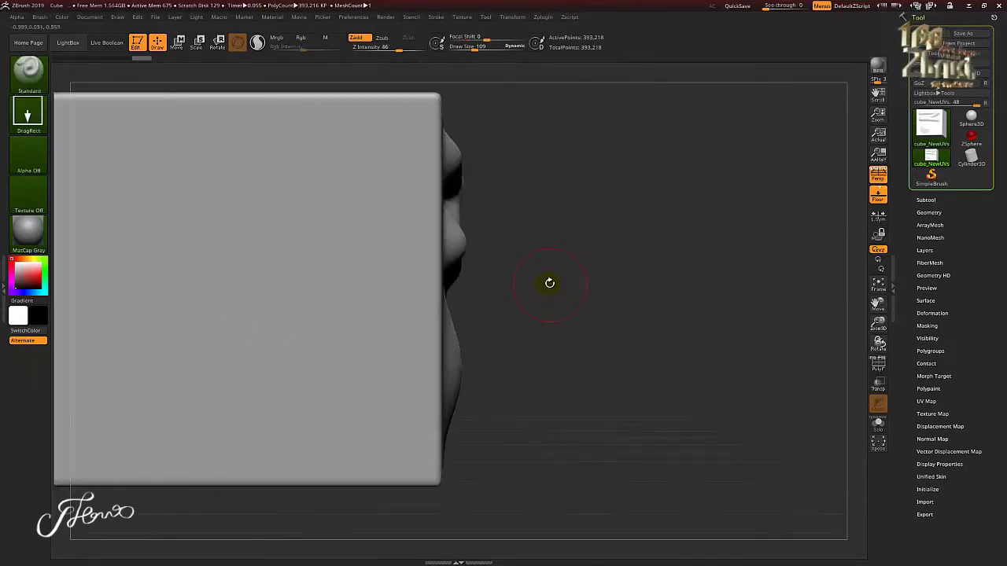
drag(548, 283, 155, 186)
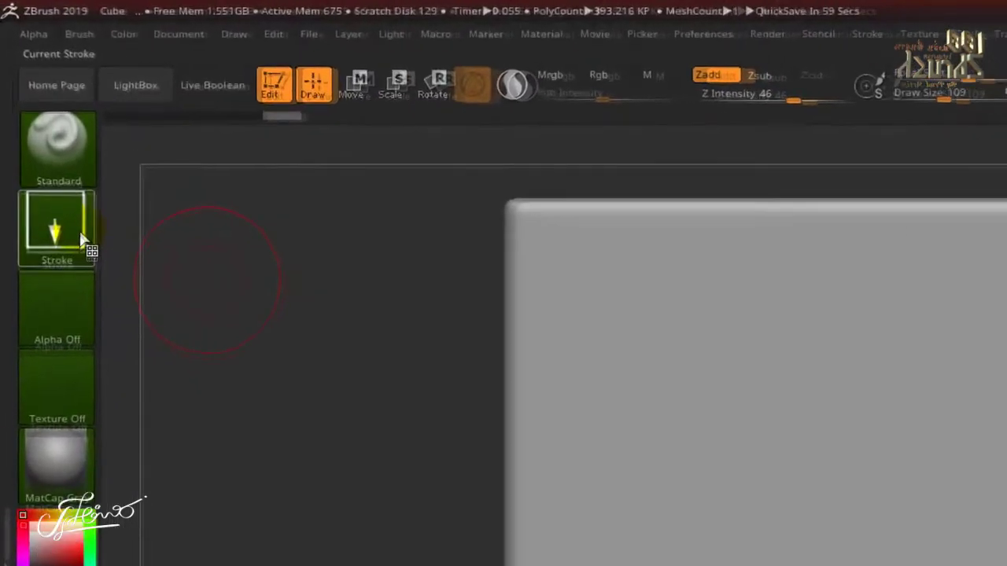
click(39, 120)
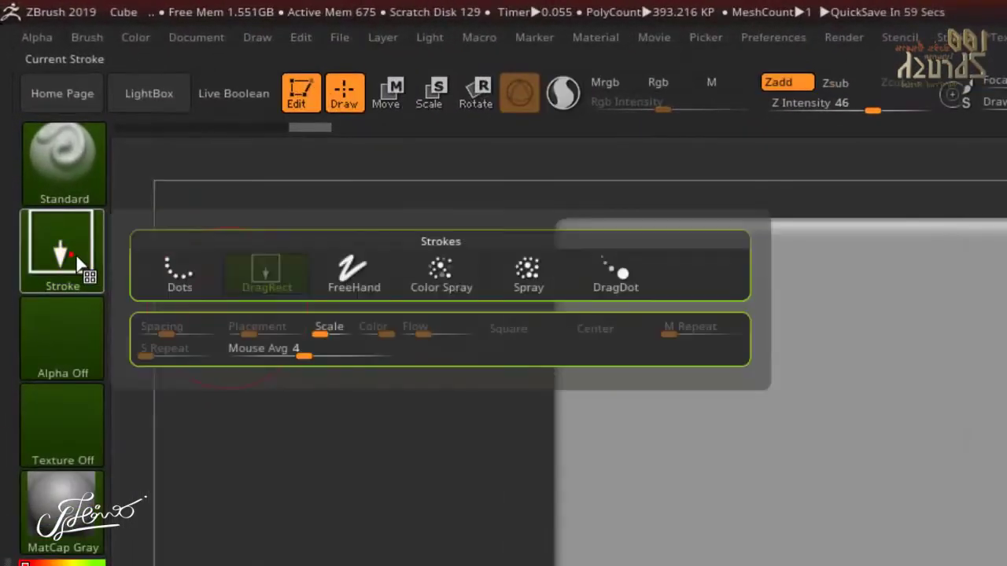
mouse_move(353, 274)
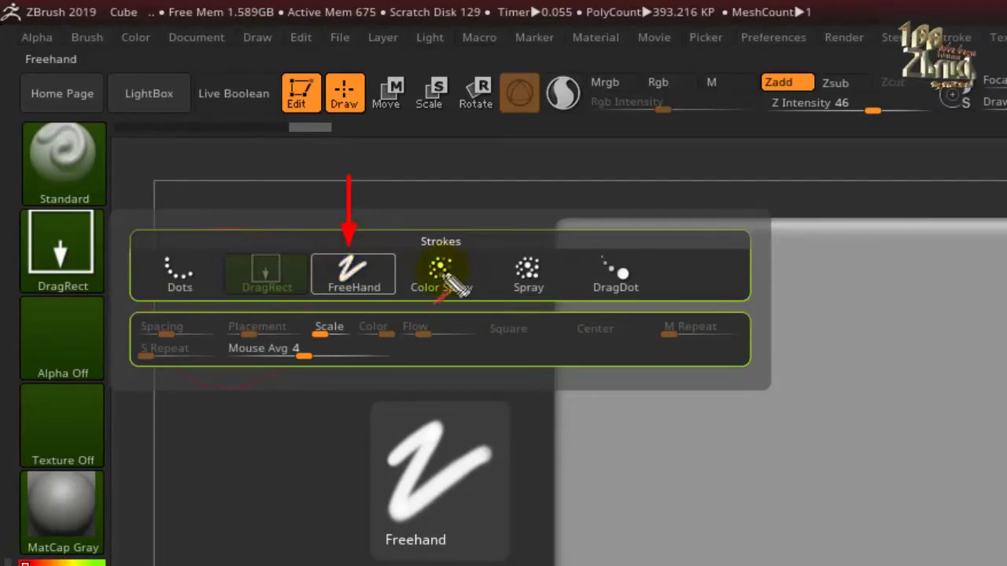
click(360, 274)
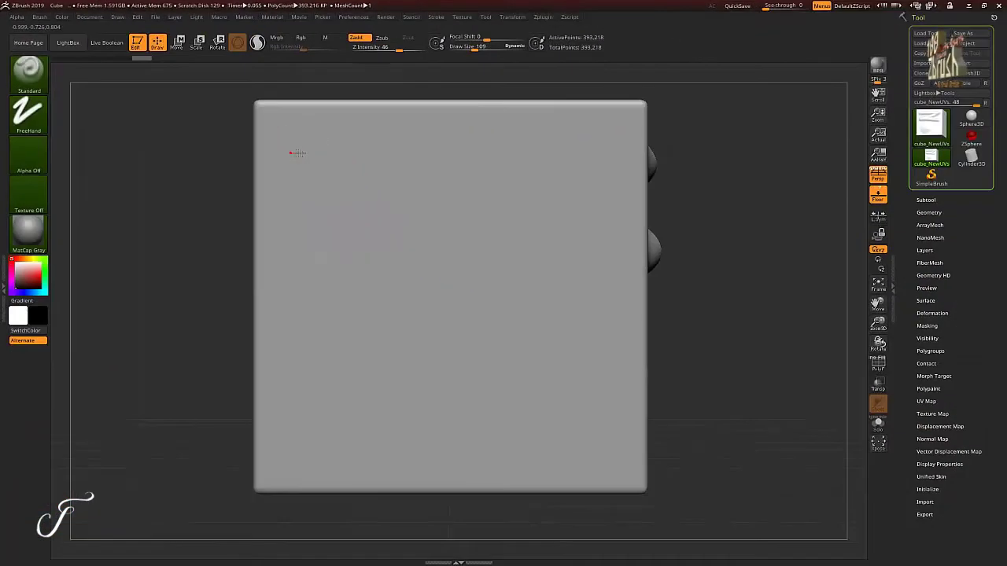
mouse_move(292, 153)
mouse_down()
mouse_move(551, 142)
mouse_move(352, 219)
mouse_move(572, 243)
mouse_up()
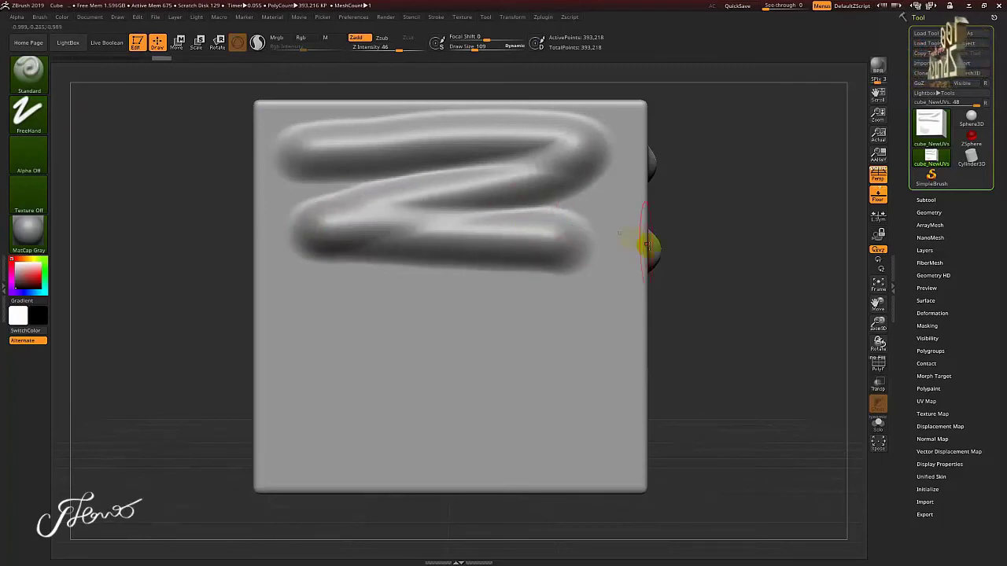
drag(718, 256, 715, 263)
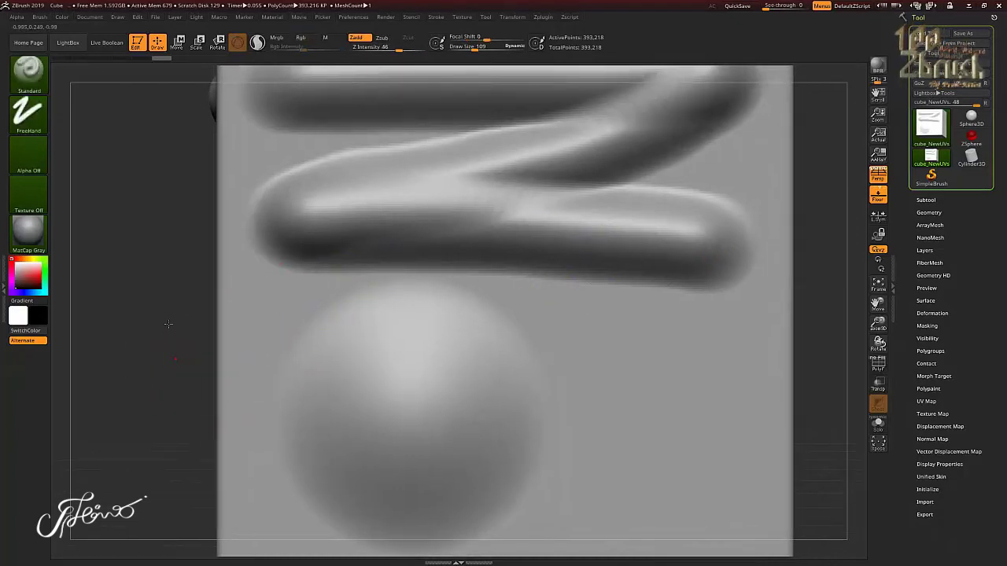
mouse_move(176, 358)
alt+mouse_down()
mouse_move(146, 252)
mouse_move(196, 321)
mouse_move(206, 314)
alt+mouse_up()
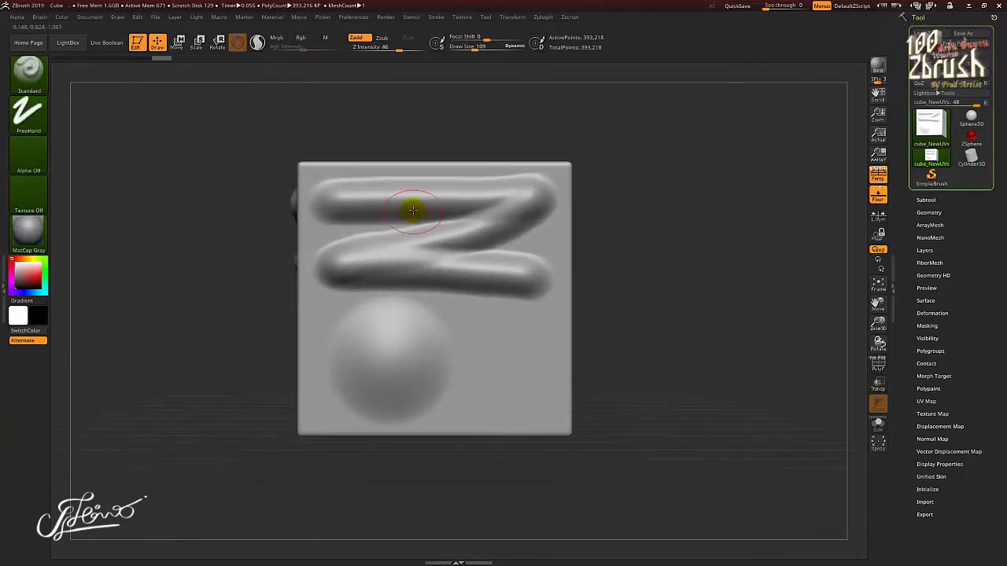
drag(223, 232, 235, 260)
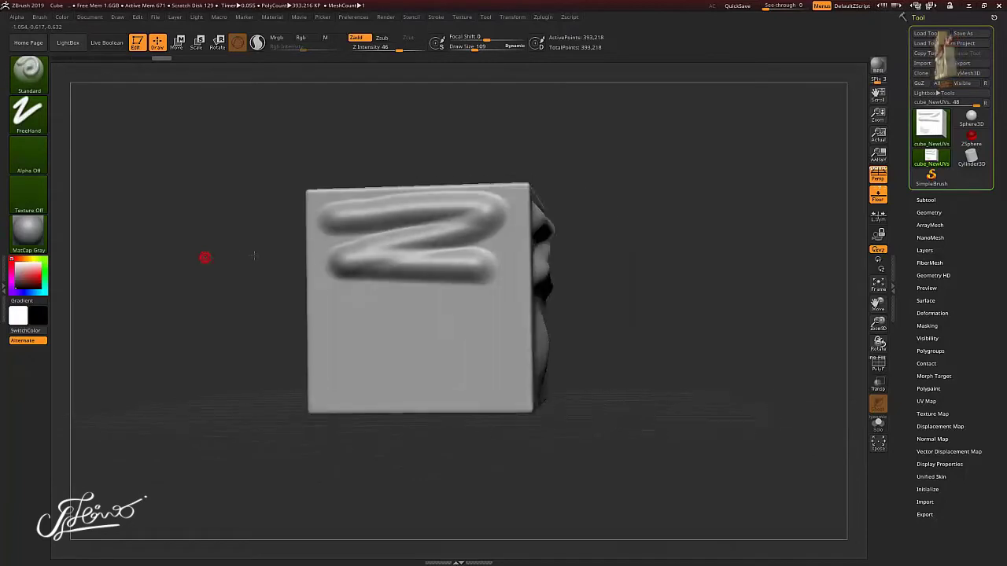
mouse_move(234, 259)
mouse_down()
mouse_move(236, 283)
mouse_move(206, 201)
mouse_up()
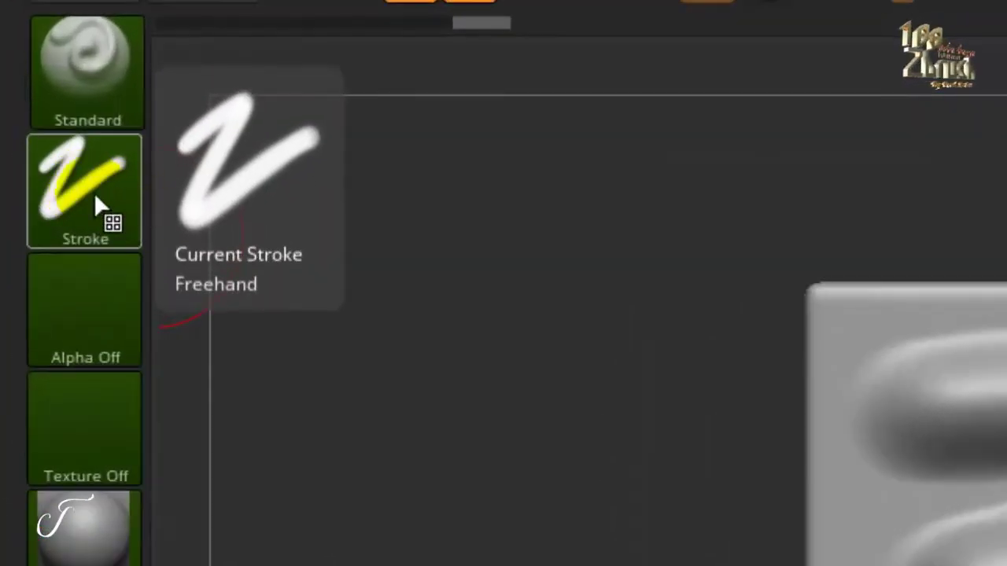
Step: Pick Color Spray in the Strokes popup in place of FreeHand
click(94, 192)
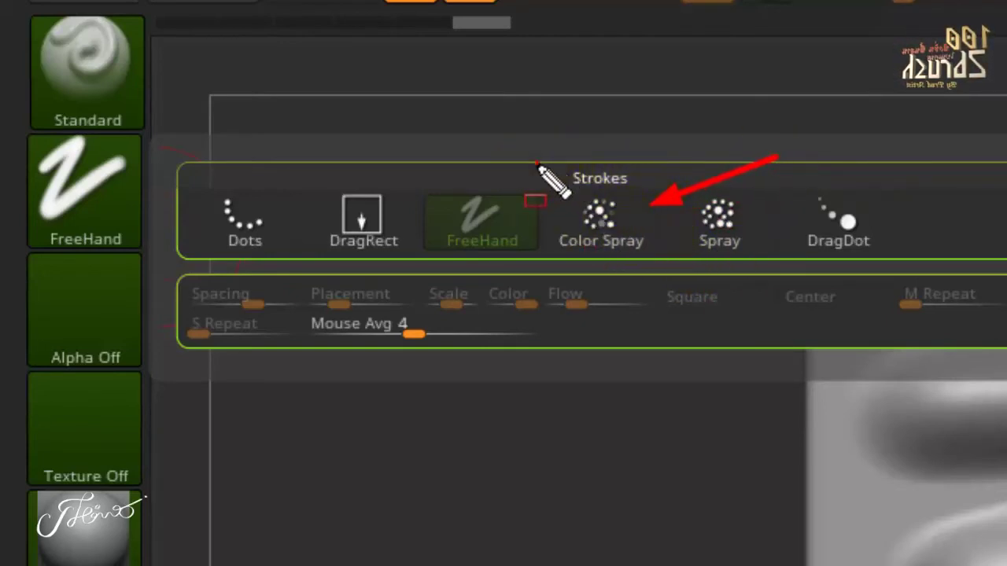
click(618, 232)
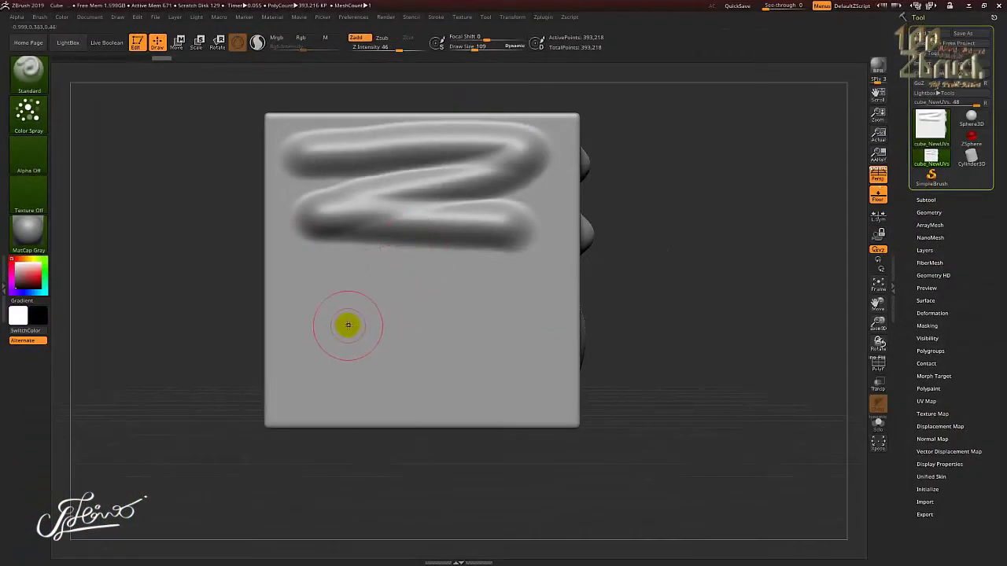
Step: Drag two lumpy Color Spray rows below the Z, one each direction, then orbit to inspect
drag(319, 295, 510, 298)
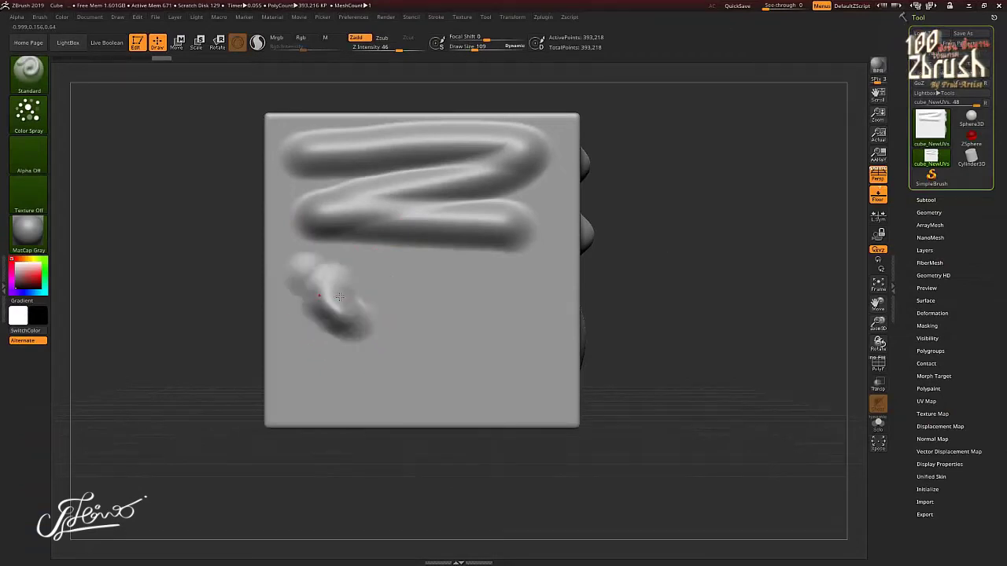
mouse_move(519, 355)
mouse_down()
mouse_move(339, 373)
mouse_move(303, 360)
mouse_up()
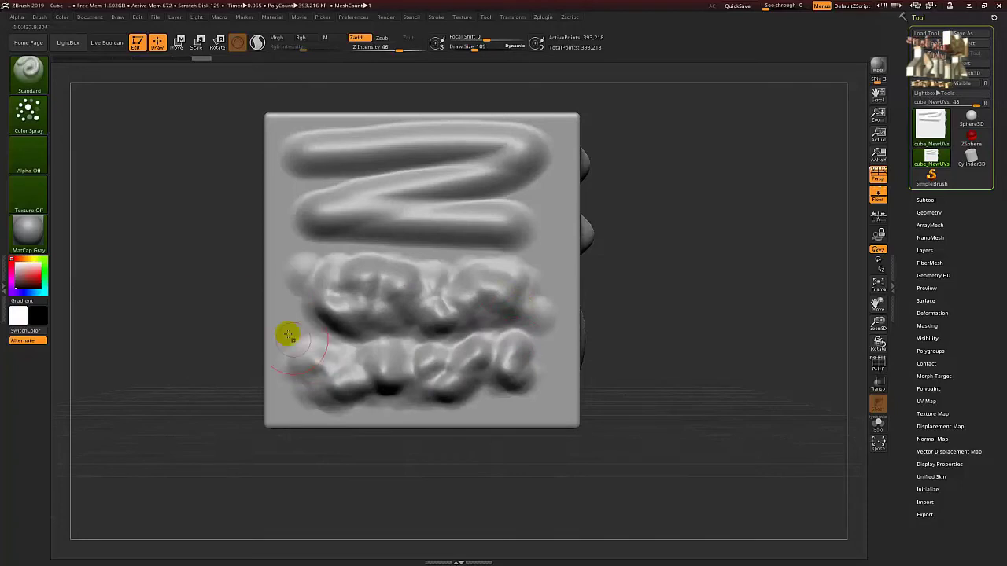
drag(192, 267, 189, 215)
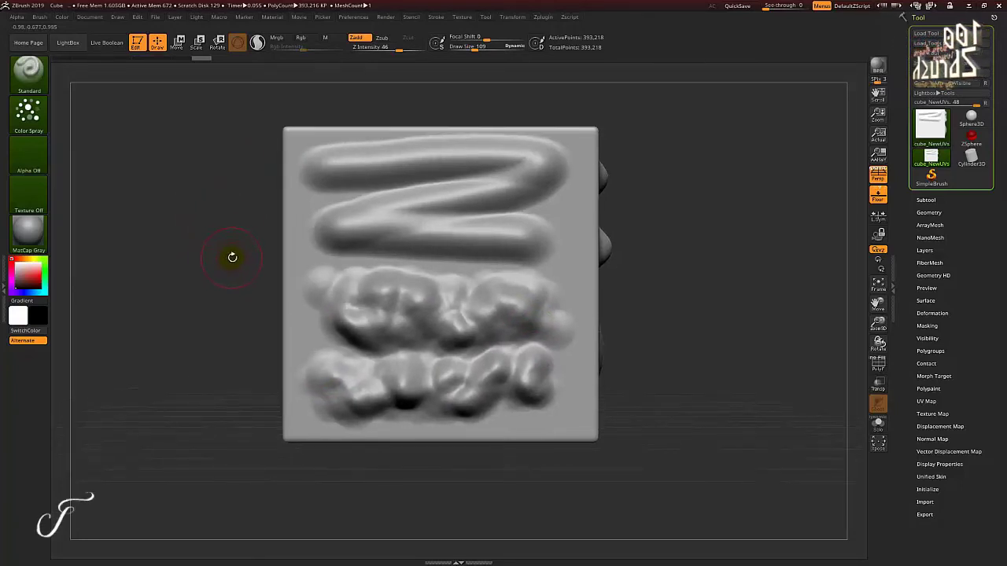
mouse_move(229, 213)
mouse_down()
mouse_move(208, 246)
mouse_move(228, 236)
mouse_up()
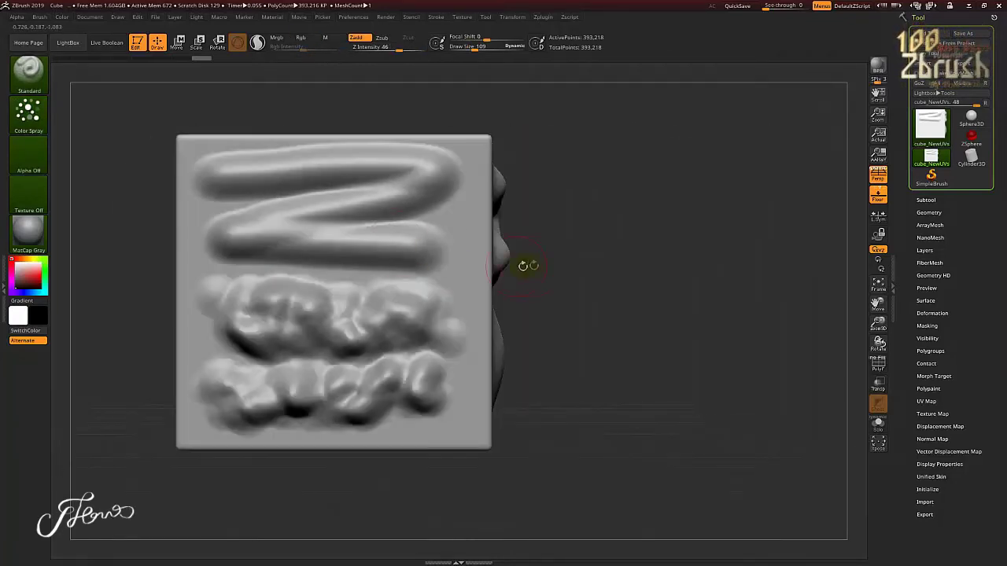
alt+drag(555, 250, 549, 237)
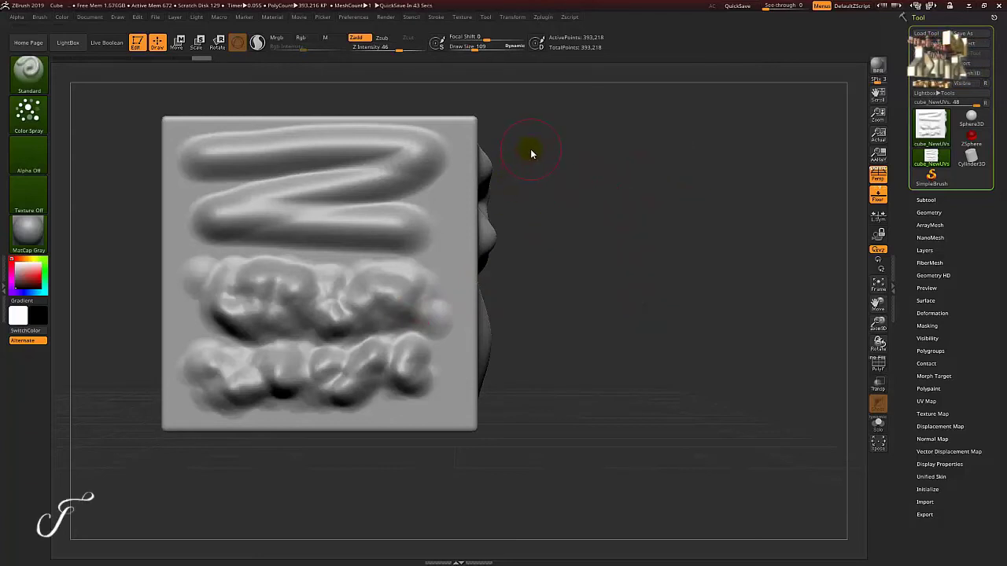
drag(530, 153, 490, 152)
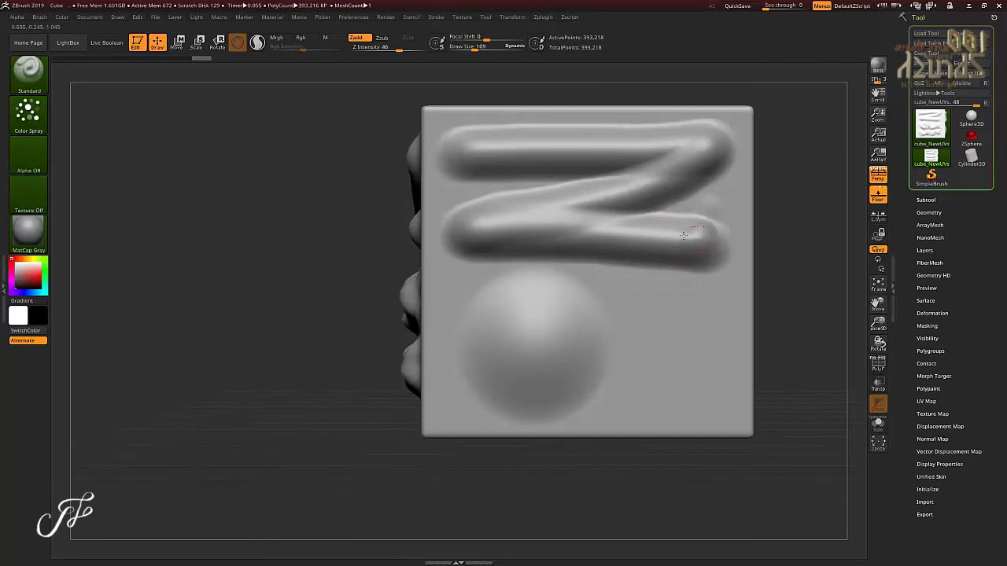
drag(659, 226, 692, 236)
key(ctrl+z)
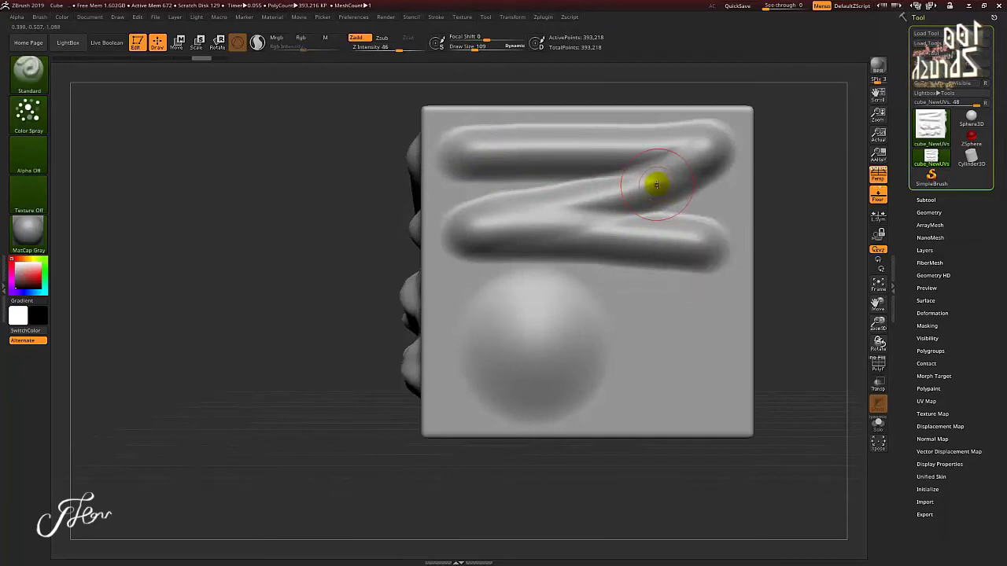
mouse_move(655, 217)
mouse_down()
mouse_move(699, 233)
mouse_move(629, 228)
mouse_move(637, 245)
mouse_up()
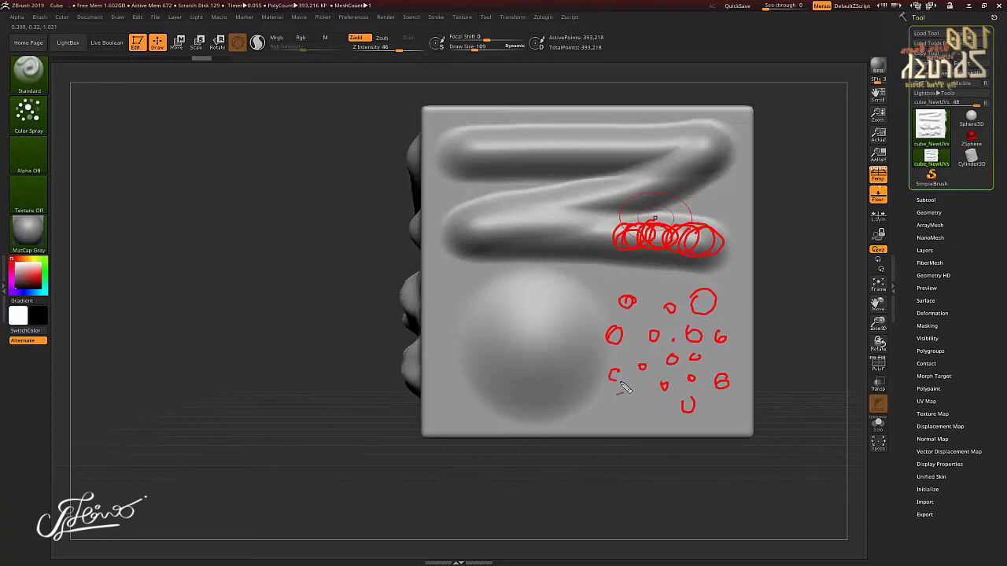
drag(650, 402, 653, 403)
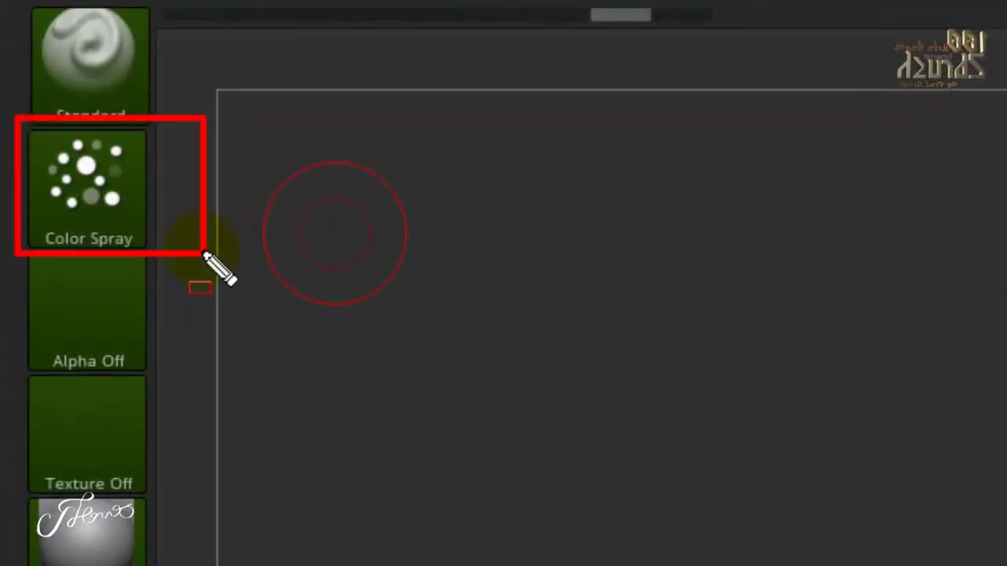
Step: Select Spray in the Strokes popup as the new stroke type
click(134, 216)
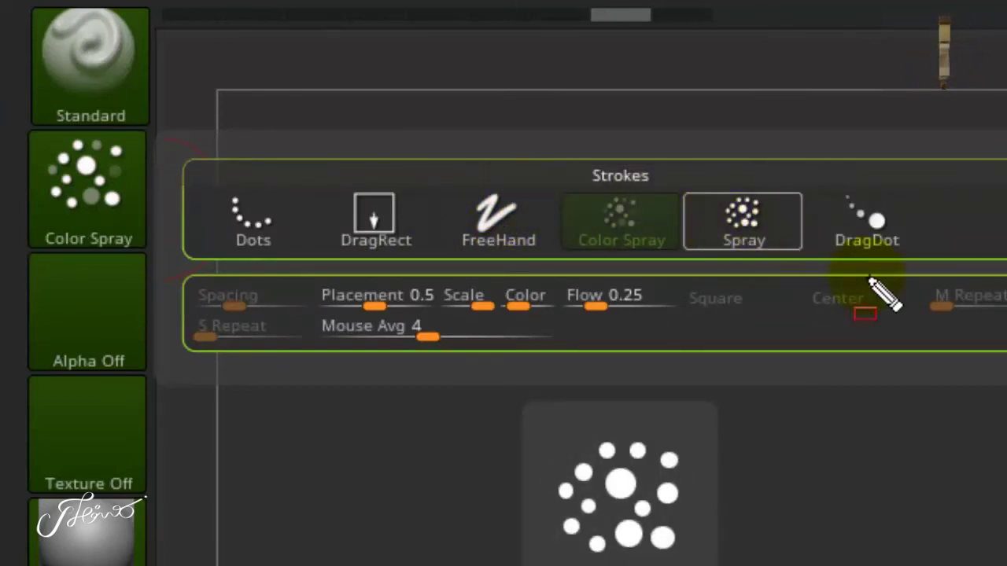
drag(667, 156, 809, 282)
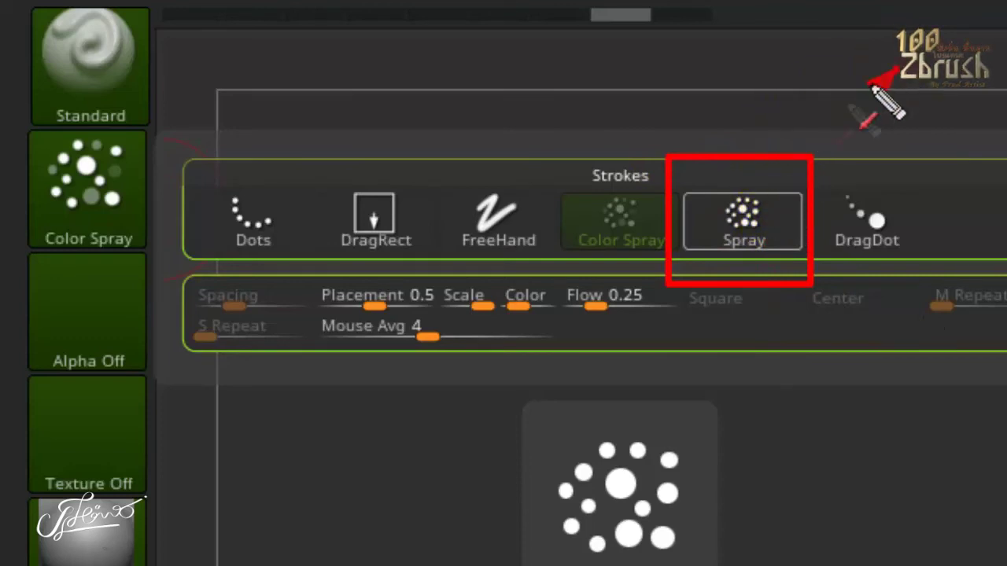
drag(899, 68, 795, 167)
key(Escape)
click(797, 224)
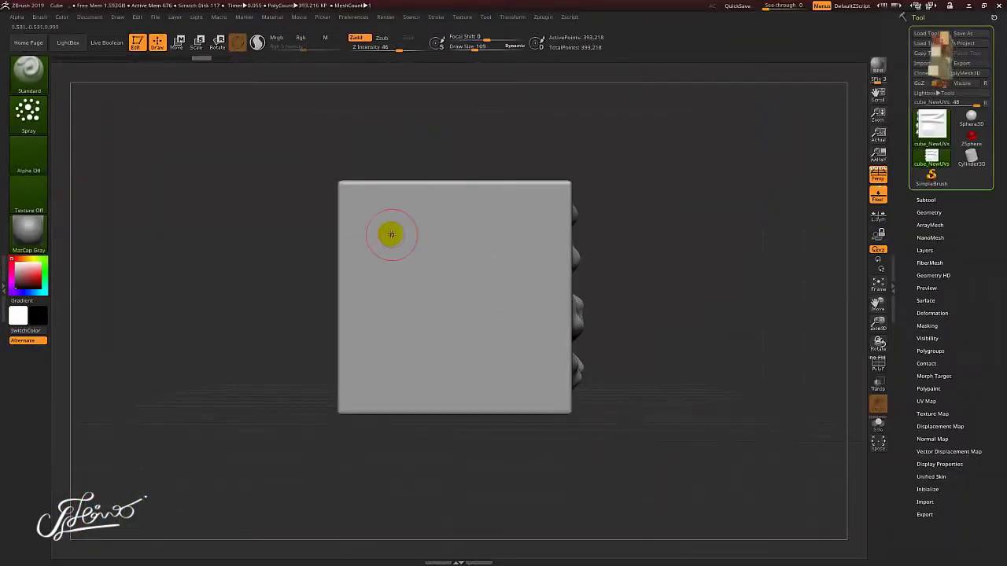
Step: Sculpt a wide lumpy Spray patch across the blank face and orbit to compare faces
mouse_move(371, 219)
mouse_down()
mouse_move(512, 228)
mouse_move(512, 260)
mouse_move(378, 273)
mouse_move(380, 300)
mouse_move(535, 306)
mouse_move(554, 319)
mouse_up()
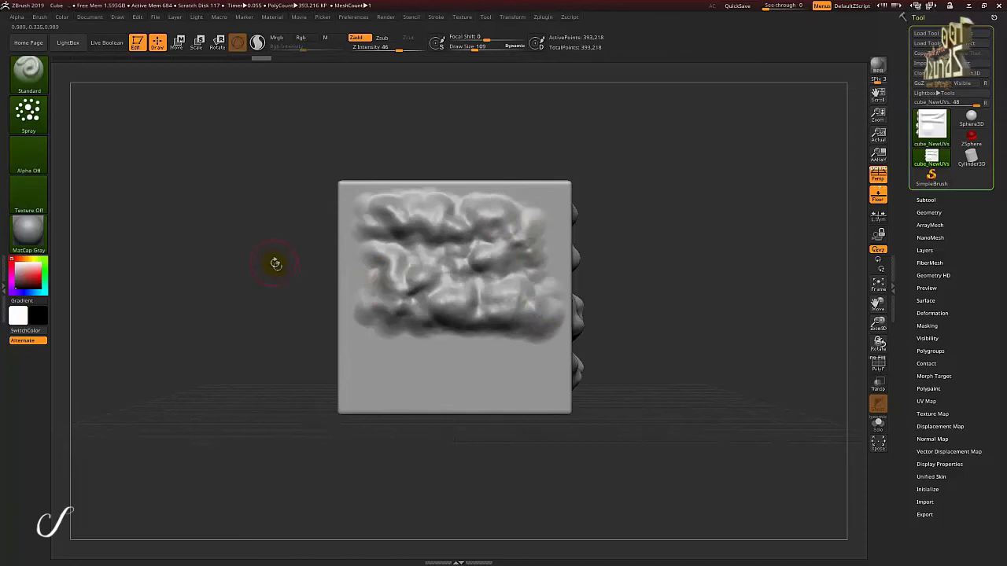
drag(288, 281, 254, 279)
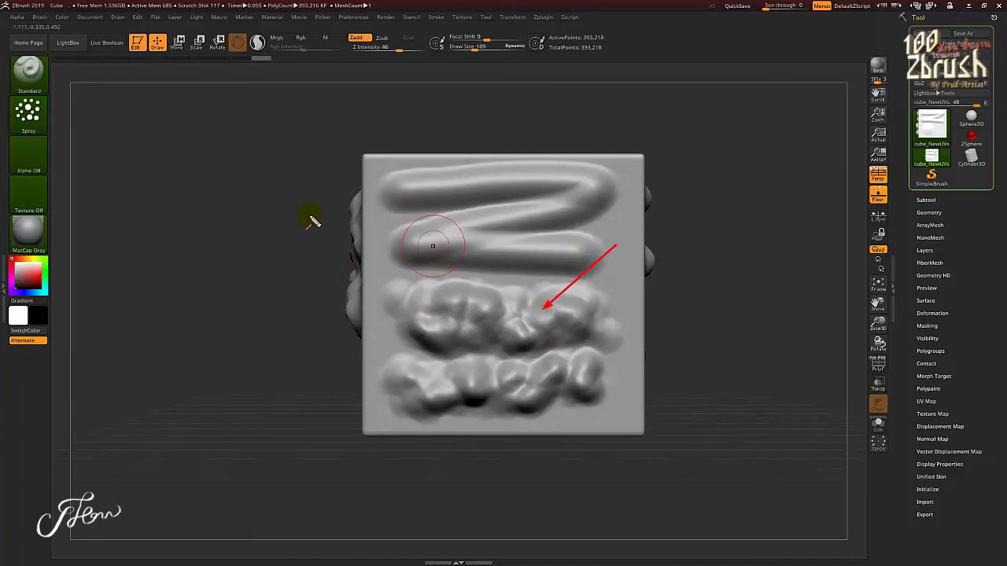
mouse_move(276, 220)
mouse_down()
mouse_move(311, 216)
mouse_move(265, 196)
mouse_up()
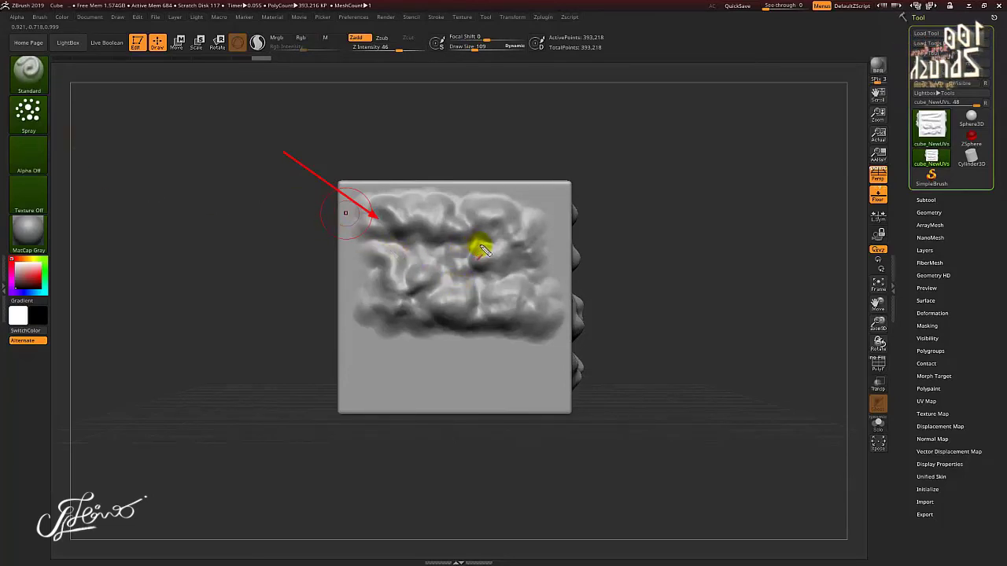
mouse_move(565, 170)
mouse_down()
mouse_move(526, 155)
mouse_move(556, 152)
mouse_move(506, 247)
mouse_up()
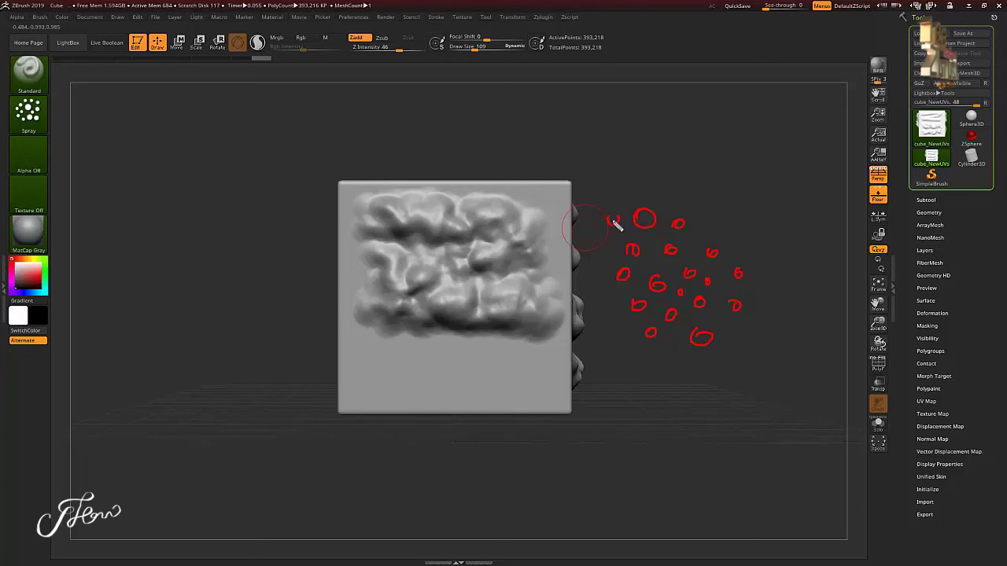
Step: Turn the cube so a plain face sits centred at the front
key(Escape)
drag(269, 293, 302, 304)
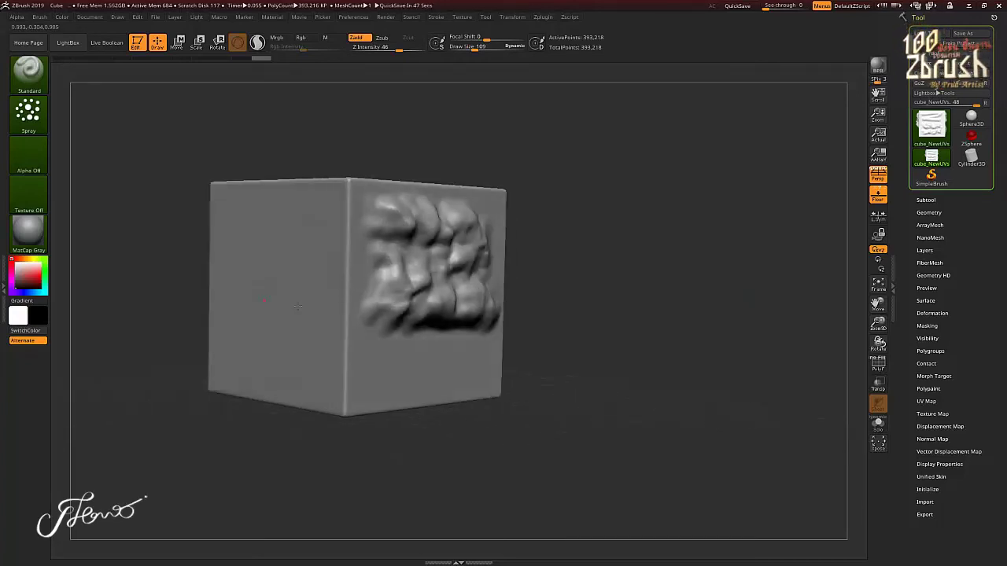
drag(455, 289, 629, 277)
click(27, 117)
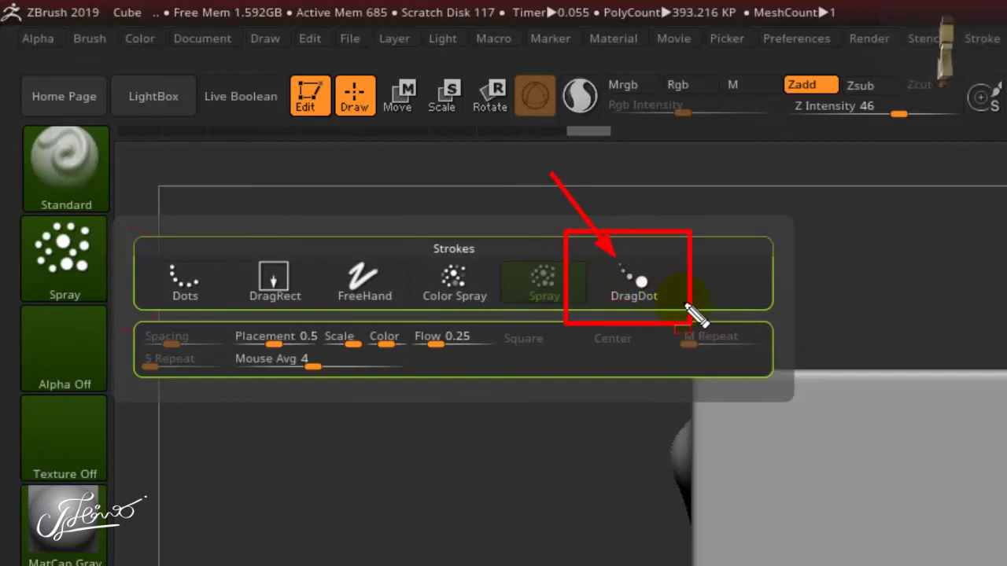
Step: Choose DragDot and stamp several sphere bumps around the centre of the blank face
click(660, 297)
click(632, 282)
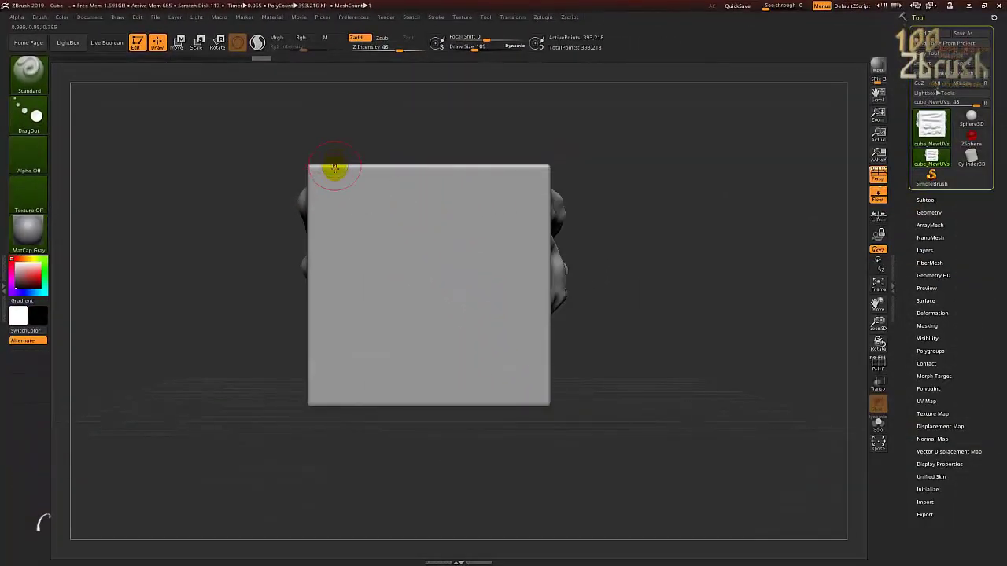
mouse_move(340, 199)
mouse_down()
mouse_move(506, 236)
mouse_move(498, 250)
mouse_move(449, 222)
mouse_move(430, 235)
mouse_move(362, 227)
mouse_move(382, 241)
mouse_move(463, 242)
mouse_move(485, 252)
mouse_move(503, 284)
mouse_up()
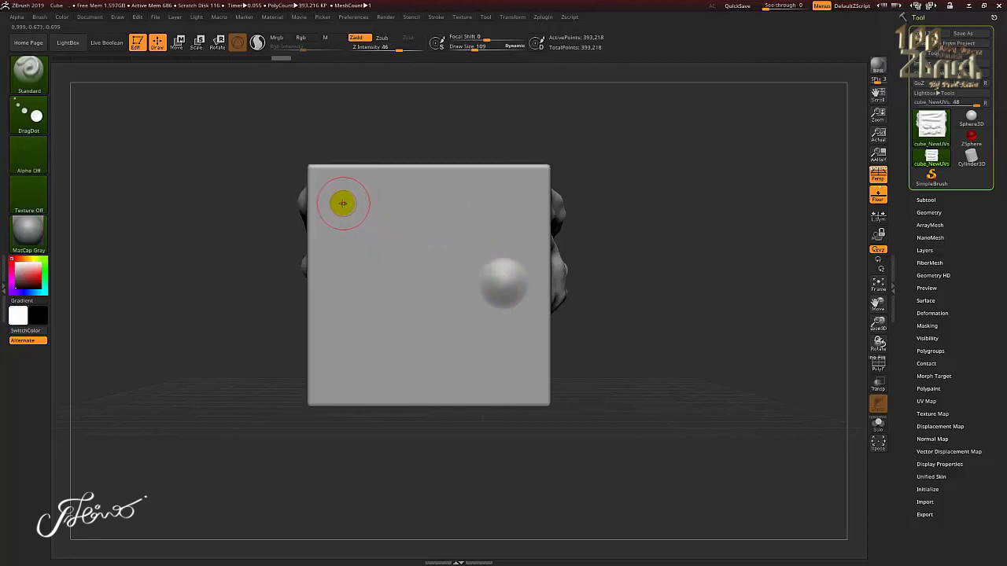
mouse_move(337, 198)
mouse_down()
mouse_move(434, 197)
mouse_move(492, 218)
mouse_move(510, 250)
mouse_up()
drag(344, 197, 476, 250)
mouse_move(364, 225)
mouse_down()
mouse_move(439, 270)
mouse_move(462, 272)
mouse_up()
Step: Stamp more DragDot spheres down the face's left side and near the bottom edge
mouse_move(328, 189)
mouse_down()
mouse_move(385, 201)
mouse_move(385, 250)
mouse_up()
drag(383, 293, 401, 307)
mouse_move(377, 339)
mouse_down()
mouse_move(393, 365)
mouse_move(449, 328)
mouse_move(486, 365)
mouse_up()
click(376, 366)
drag(331, 299, 322, 271)
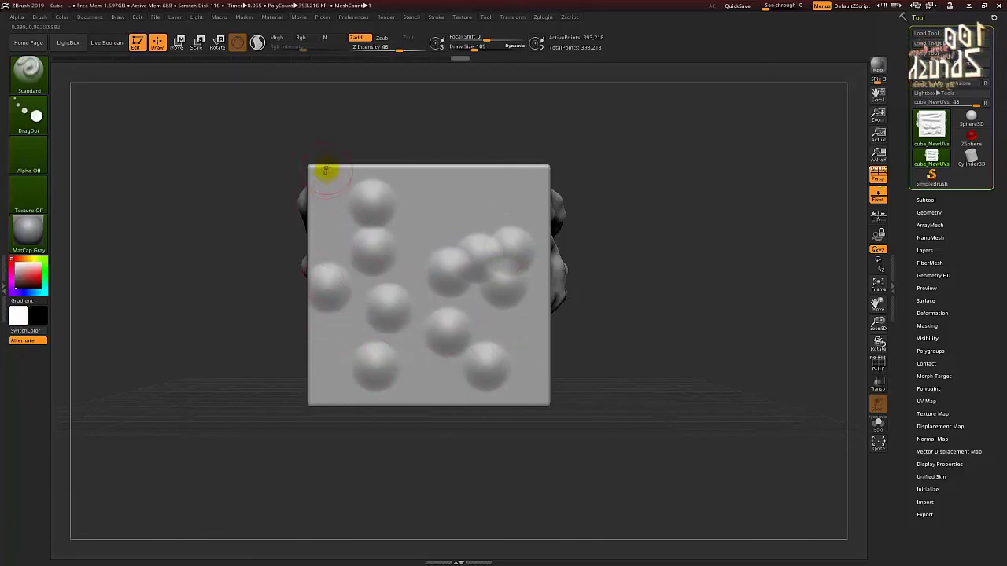